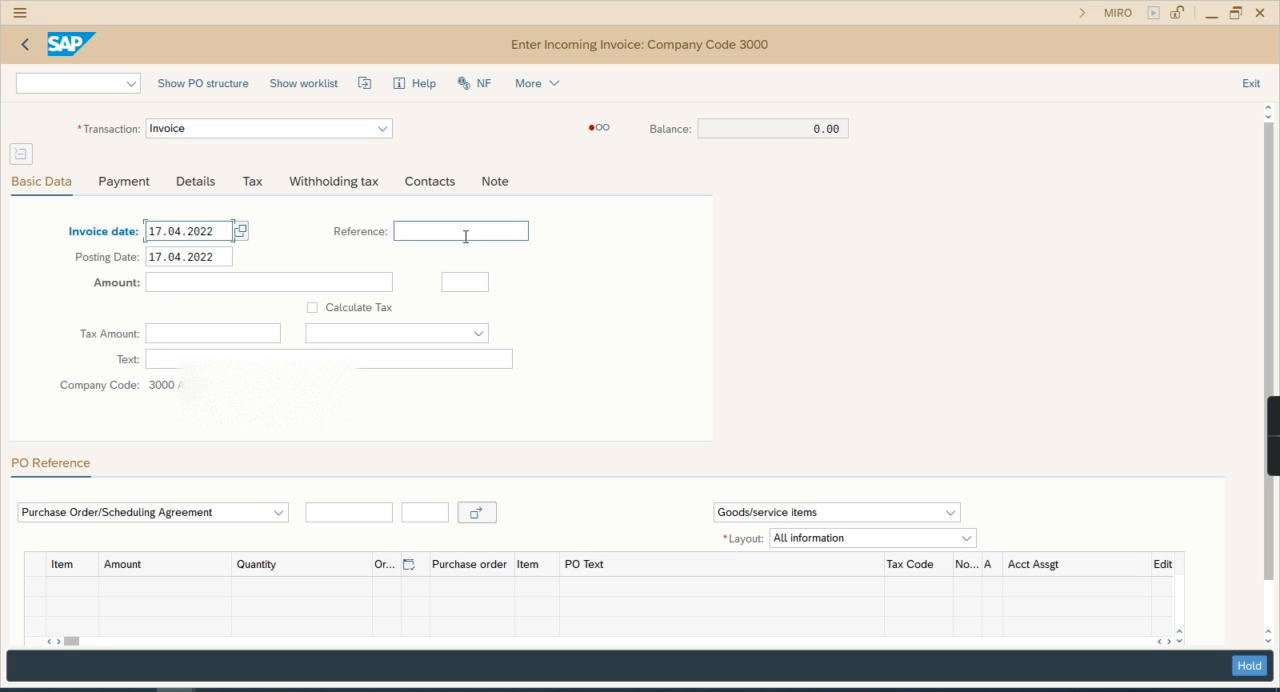
Enter Test as the invoice reference and load the purchase order numbered one after the most recent history entry
click(443, 256)
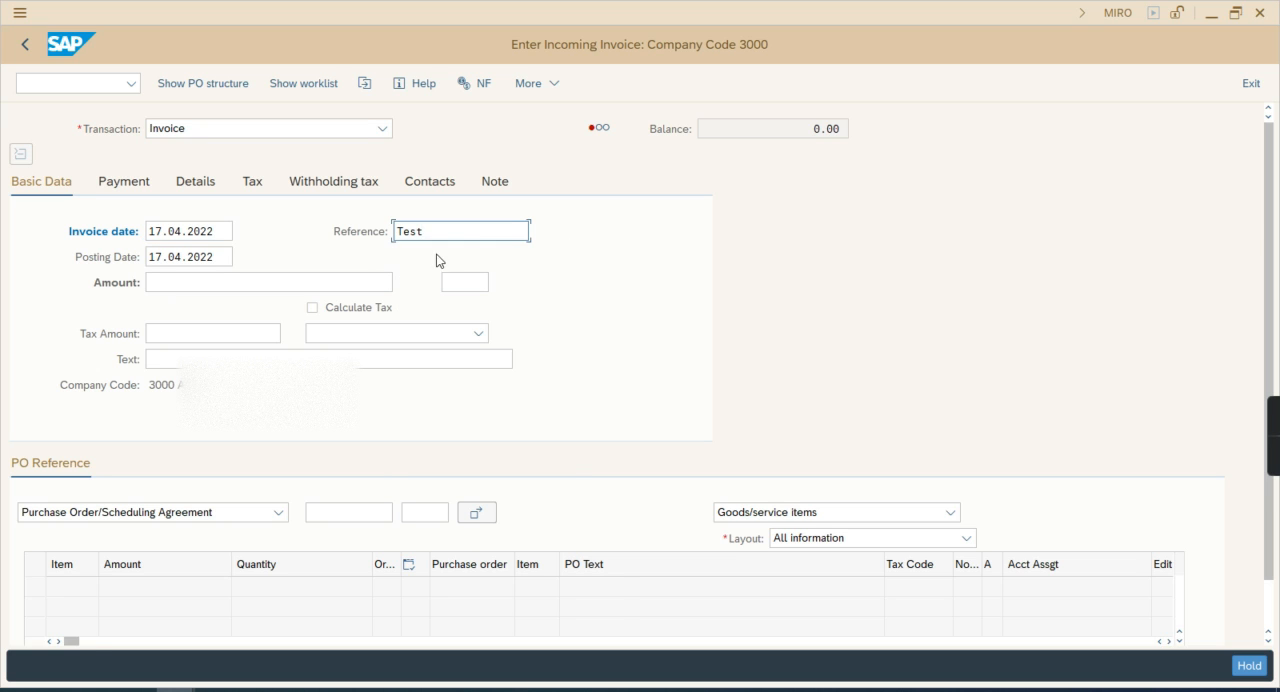
click(224, 280)
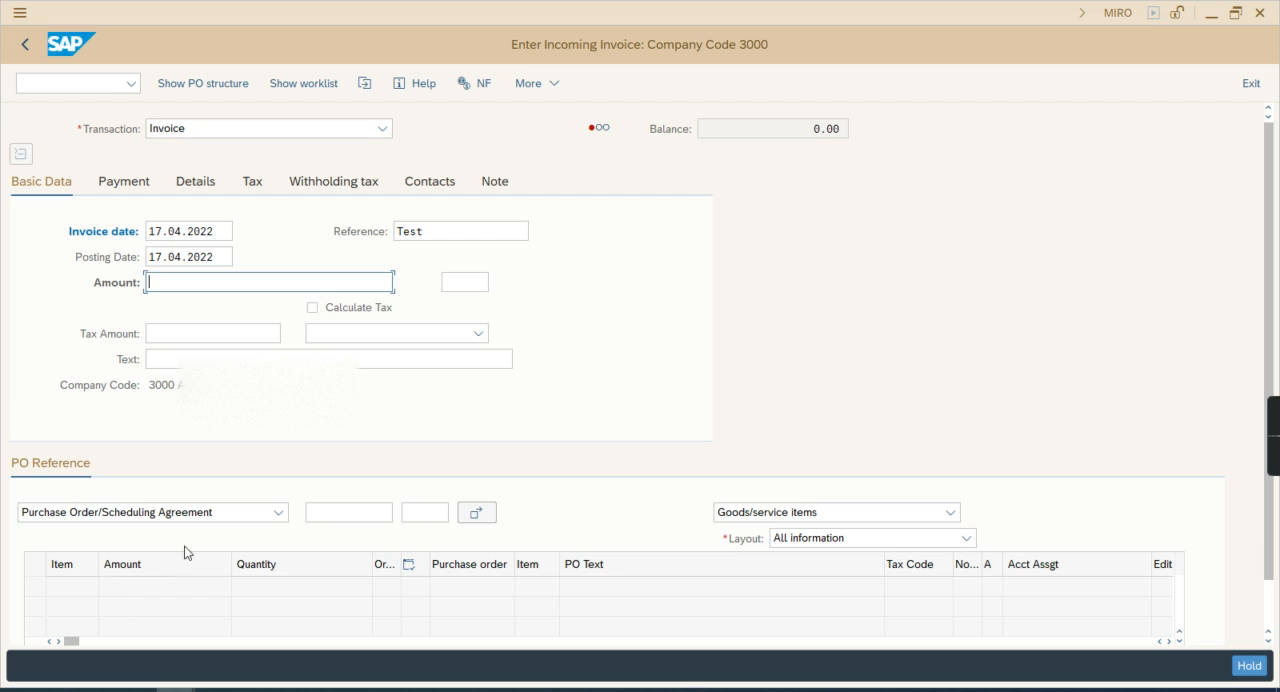
click(322, 513)
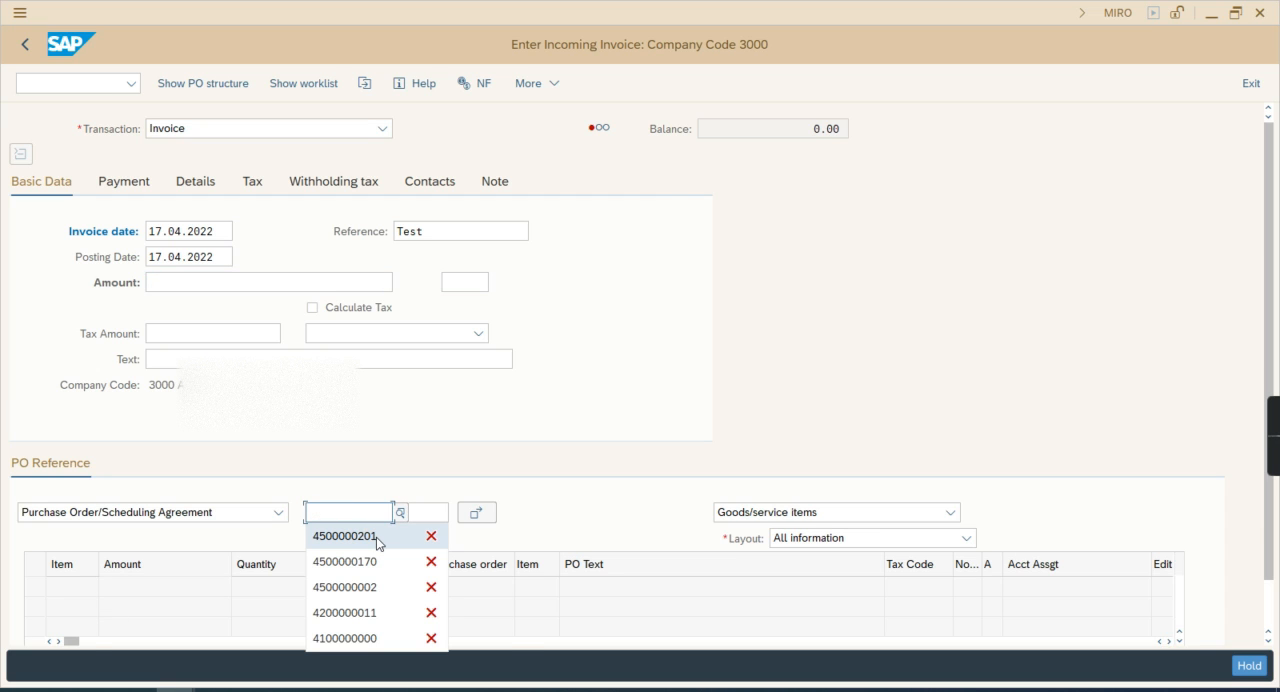
click(376, 537)
key(BackSpace)
text(2)
key(Return)
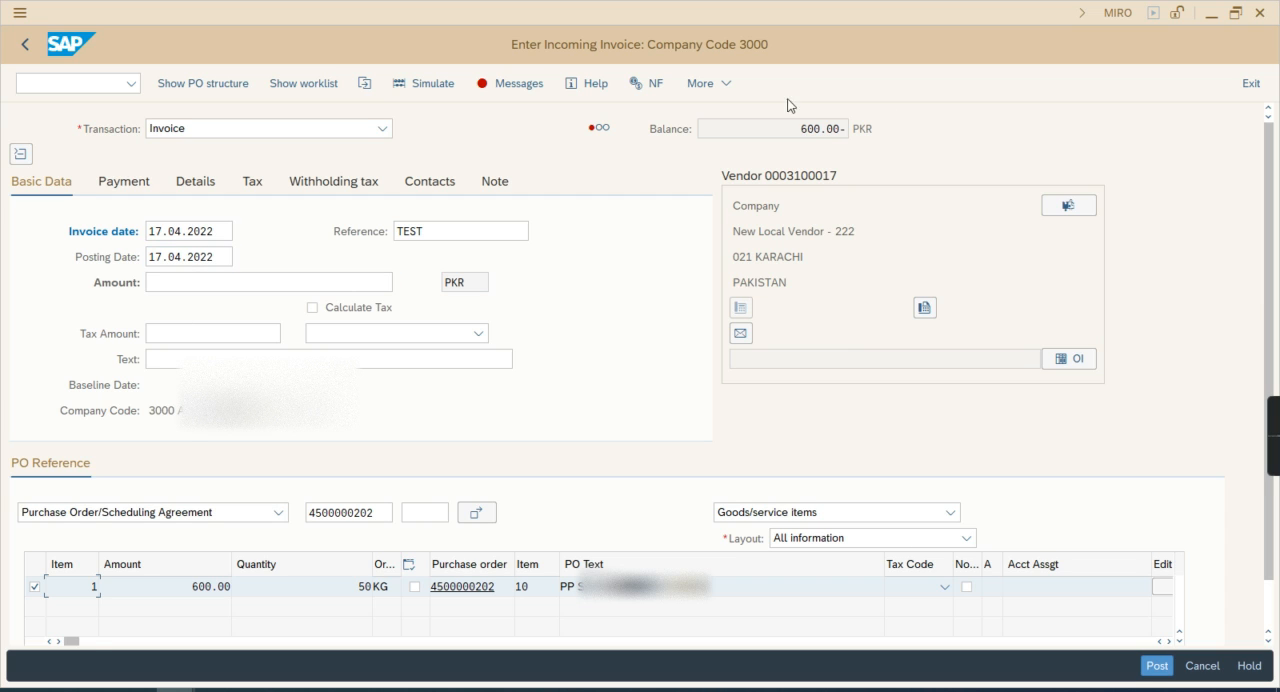
Enter an invoice amount of 600 and assign tax code M1 (Input Tax – Others) to the purchase order item
mouse_move(596, 133)
click(306, 281)
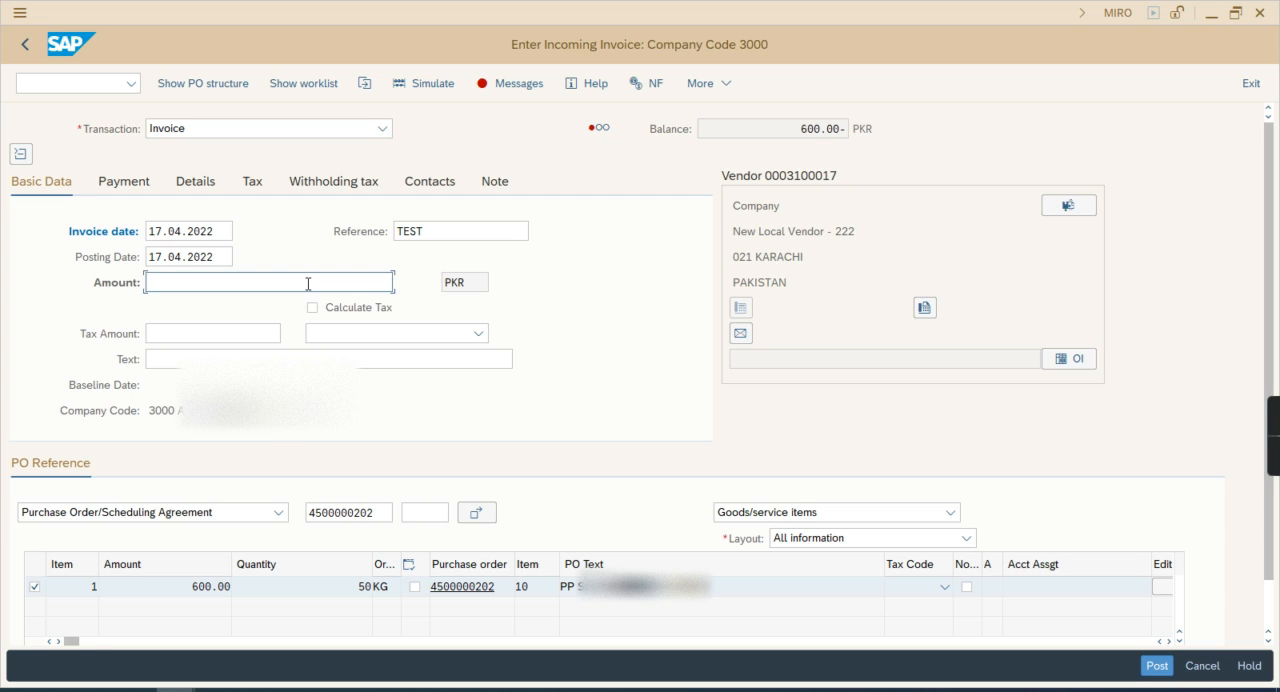
text(600)
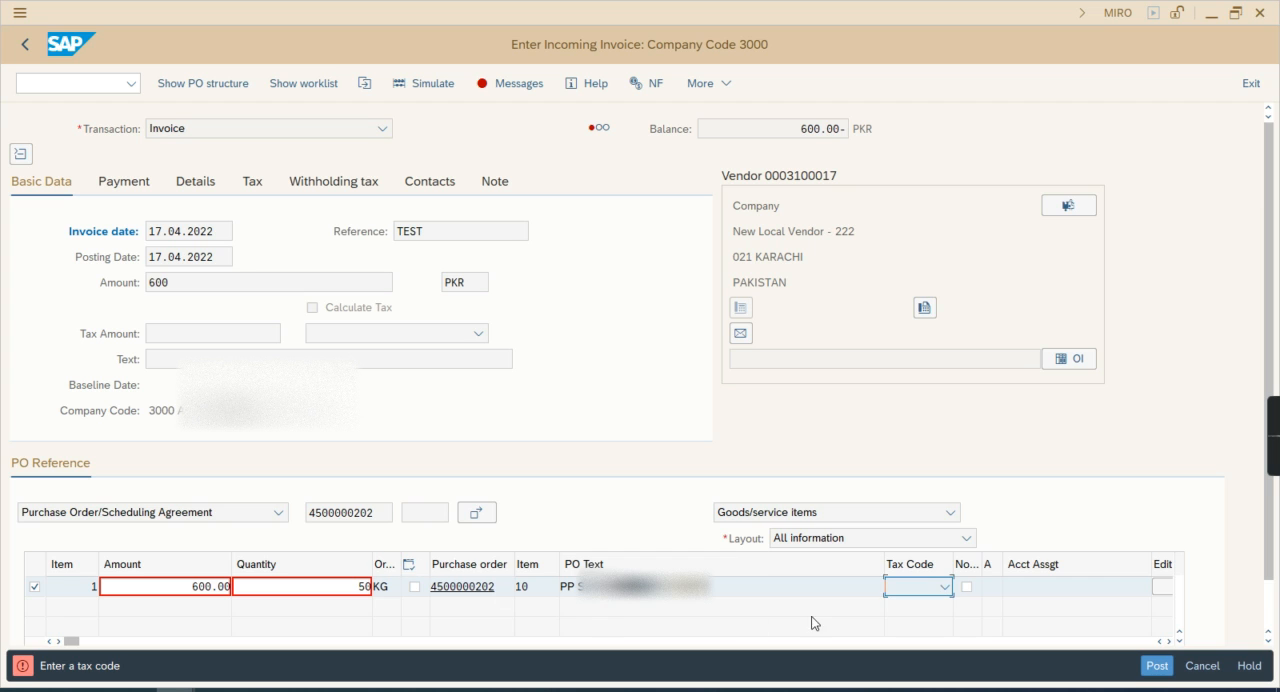
click(942, 589)
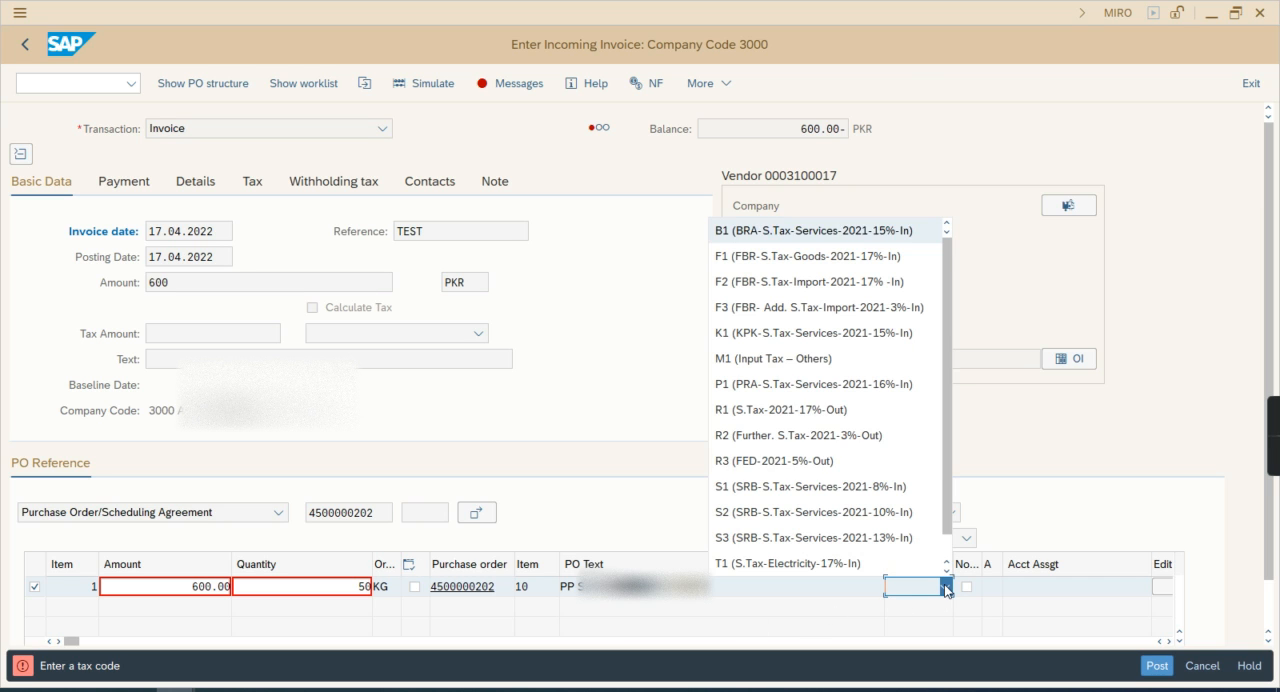
click(803, 358)
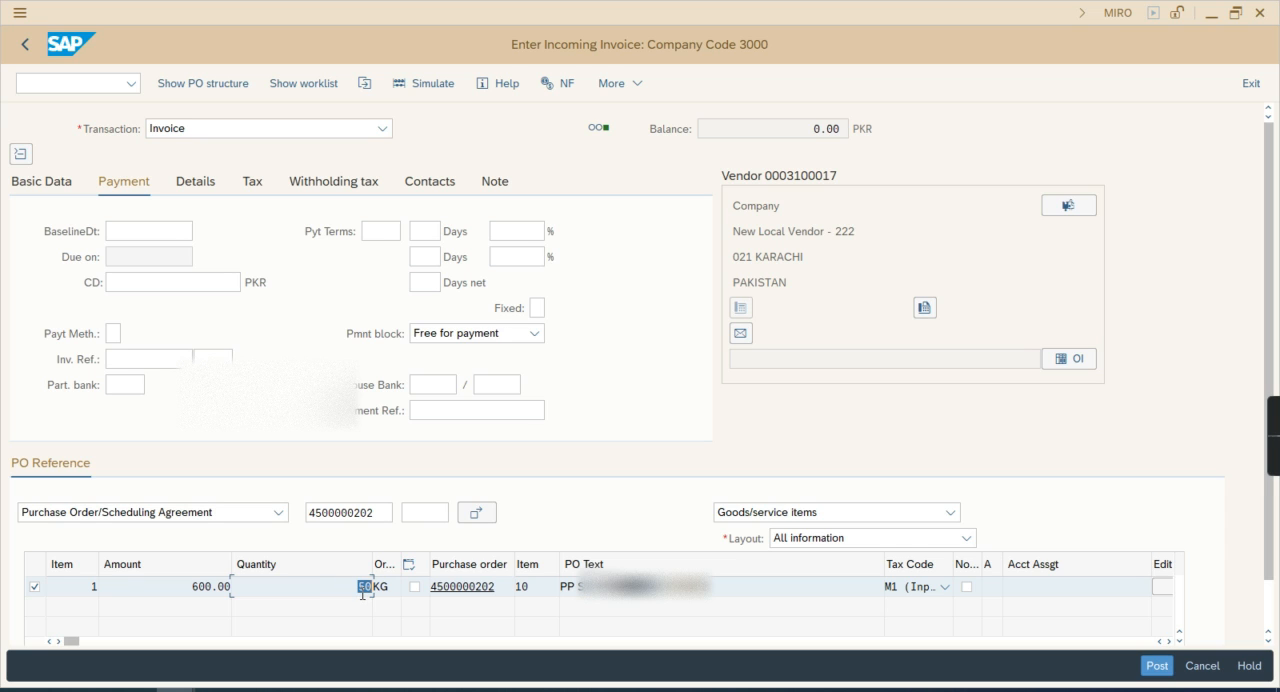
Check the item's quantity and amount, and try to simulate the invoice document
click(364, 592)
drag(184, 592, 228, 592)
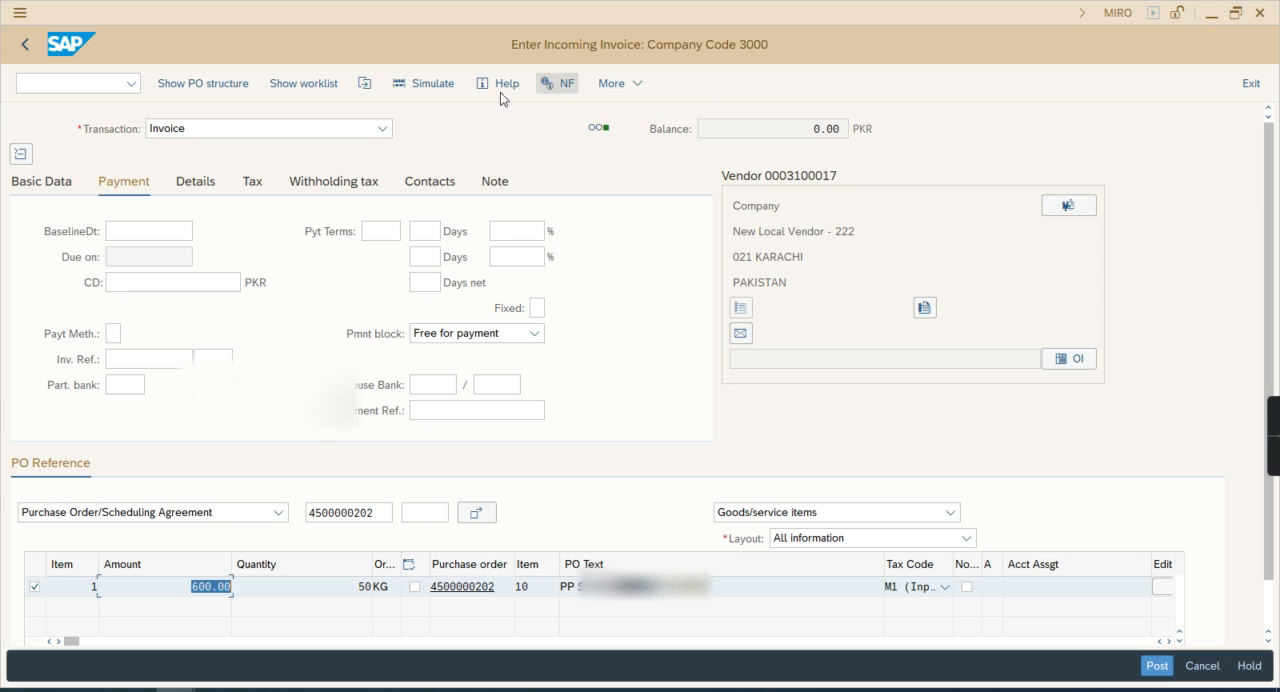
click(441, 88)
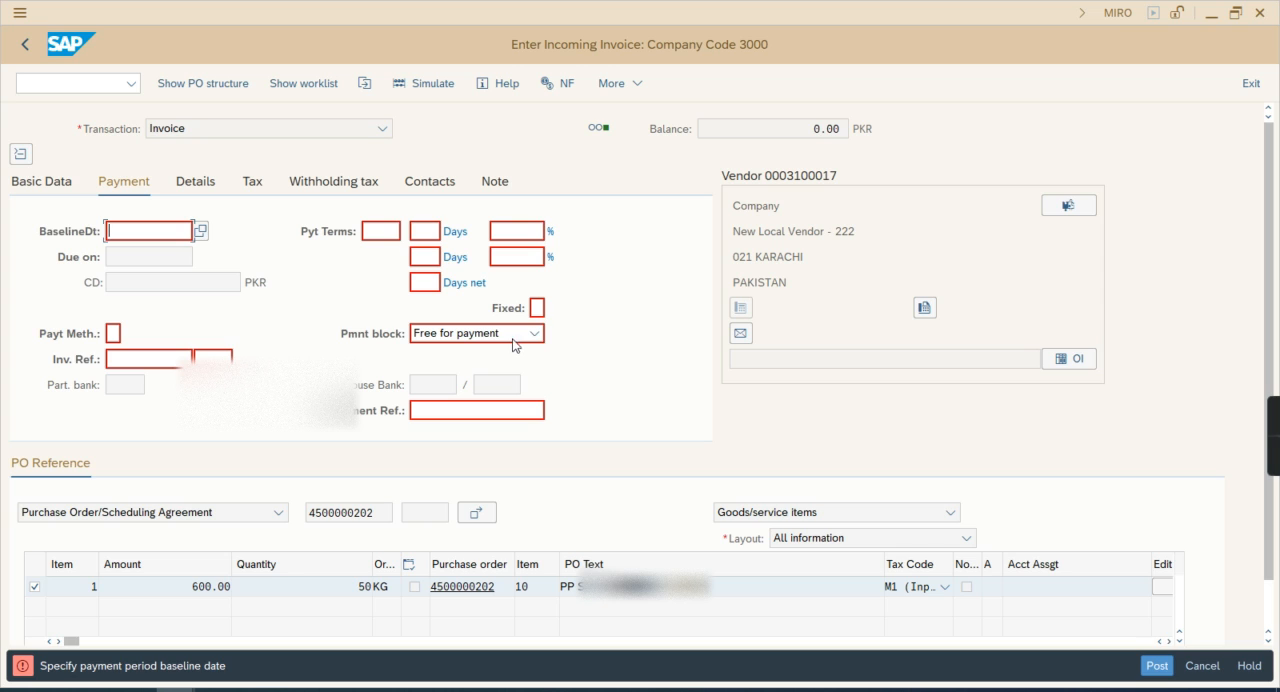
Set the payment terms to 0004, payable immediately due net with baseline date on end of the month
click(387, 232)
click(410, 234)
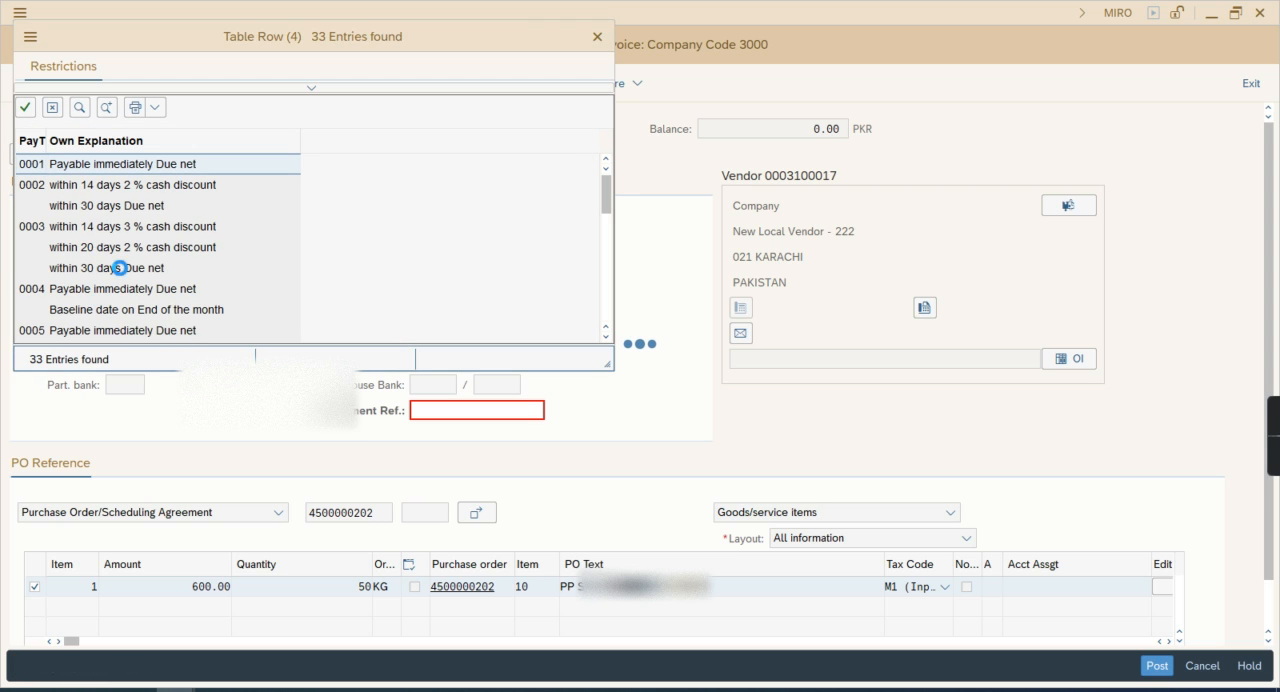
scroll(140, 266, down, 1)
scroll(145, 272, down, 5)
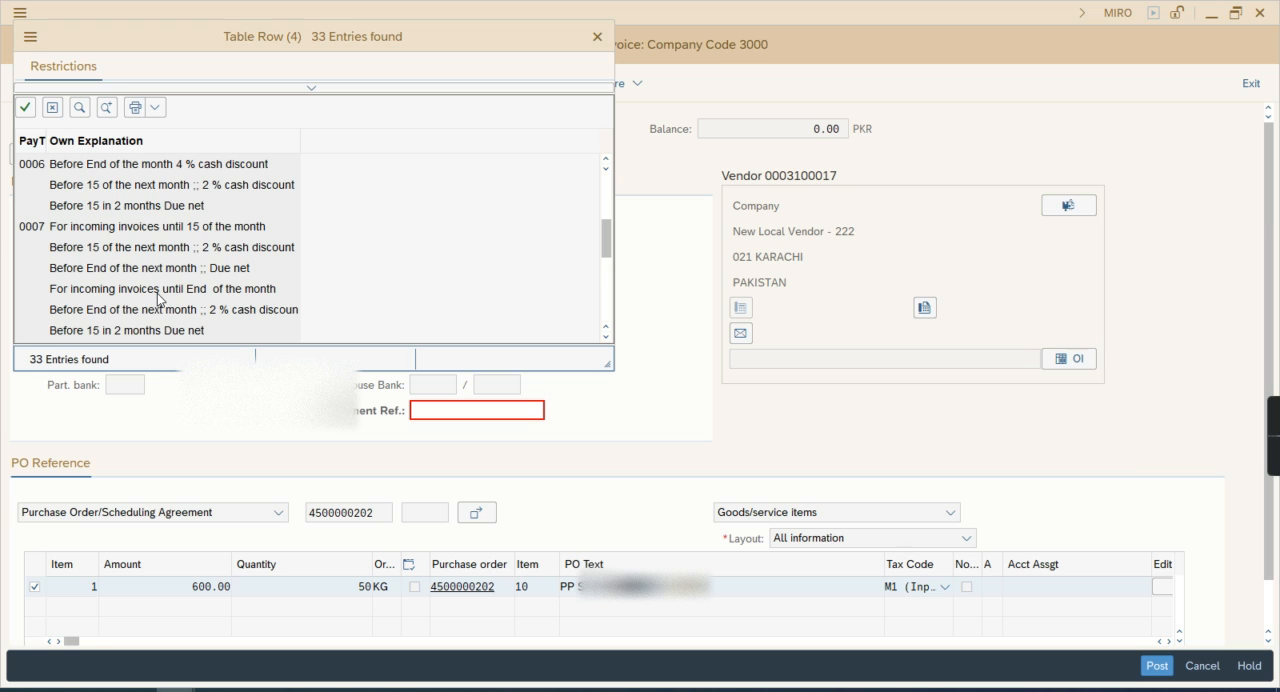
scroll(157, 297, up, 6)
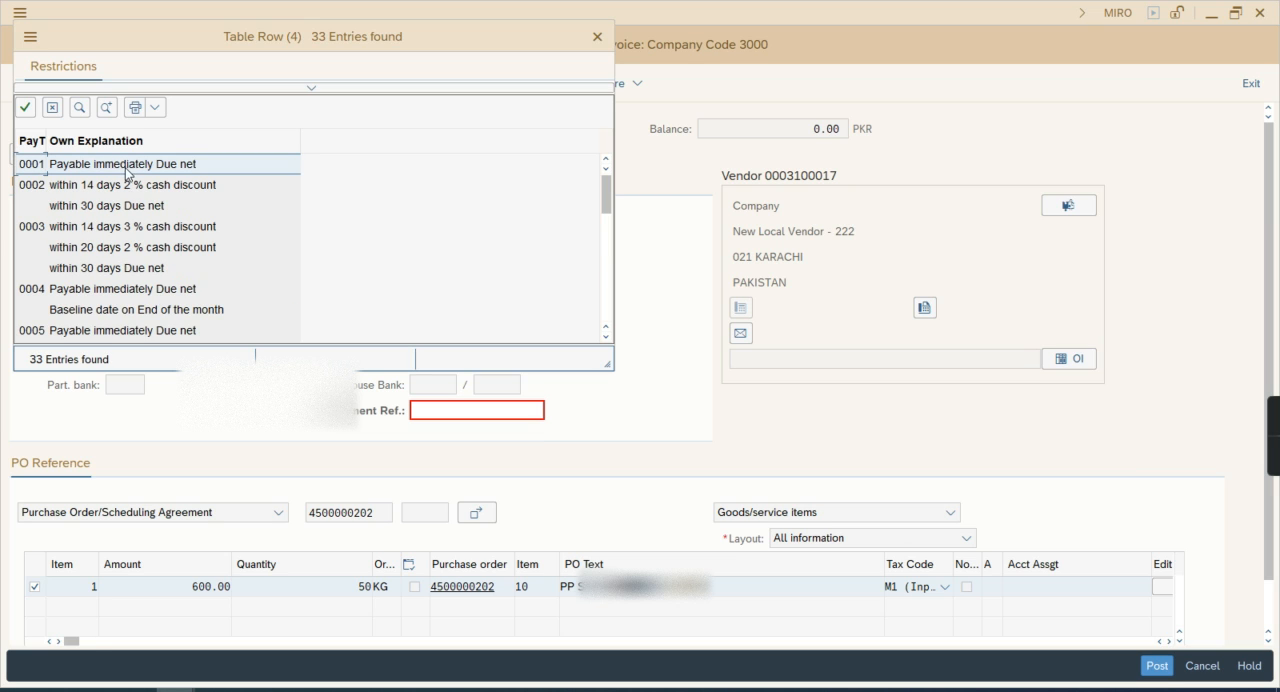
double_click(117, 286)
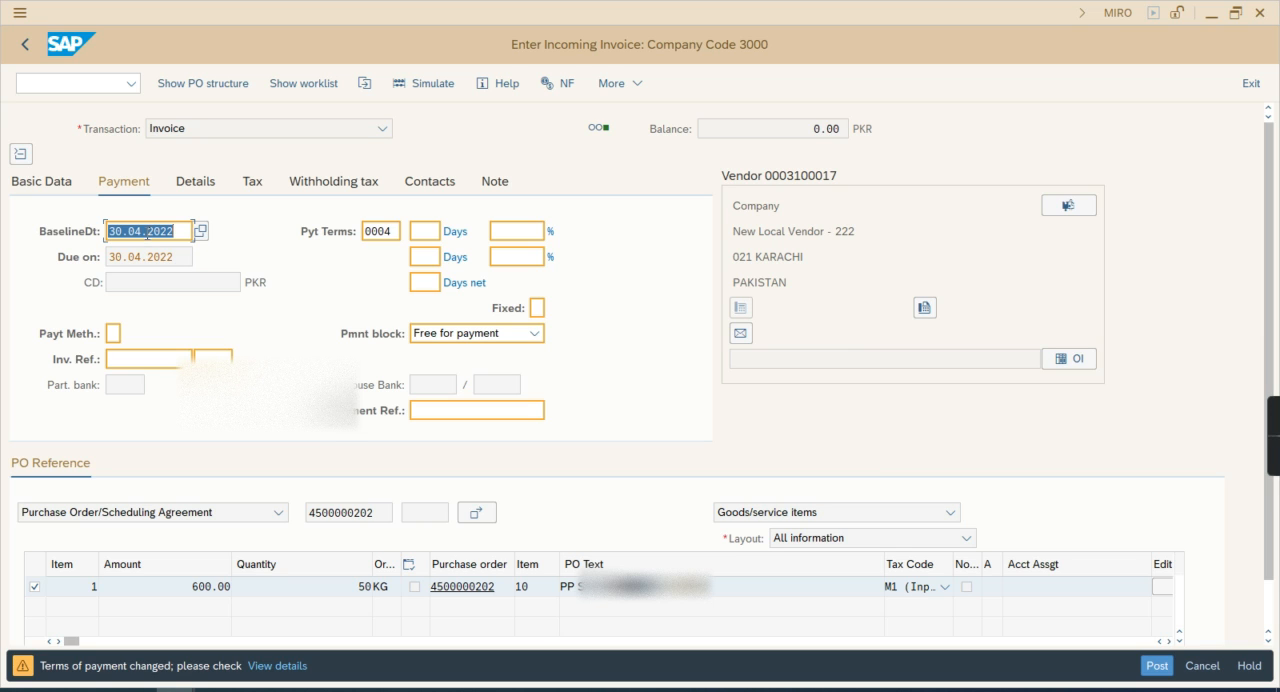
Set the payment baseline date to 17.04.2022 and bring up the simulated document
drag(121, 232, 105, 232)
text(17)
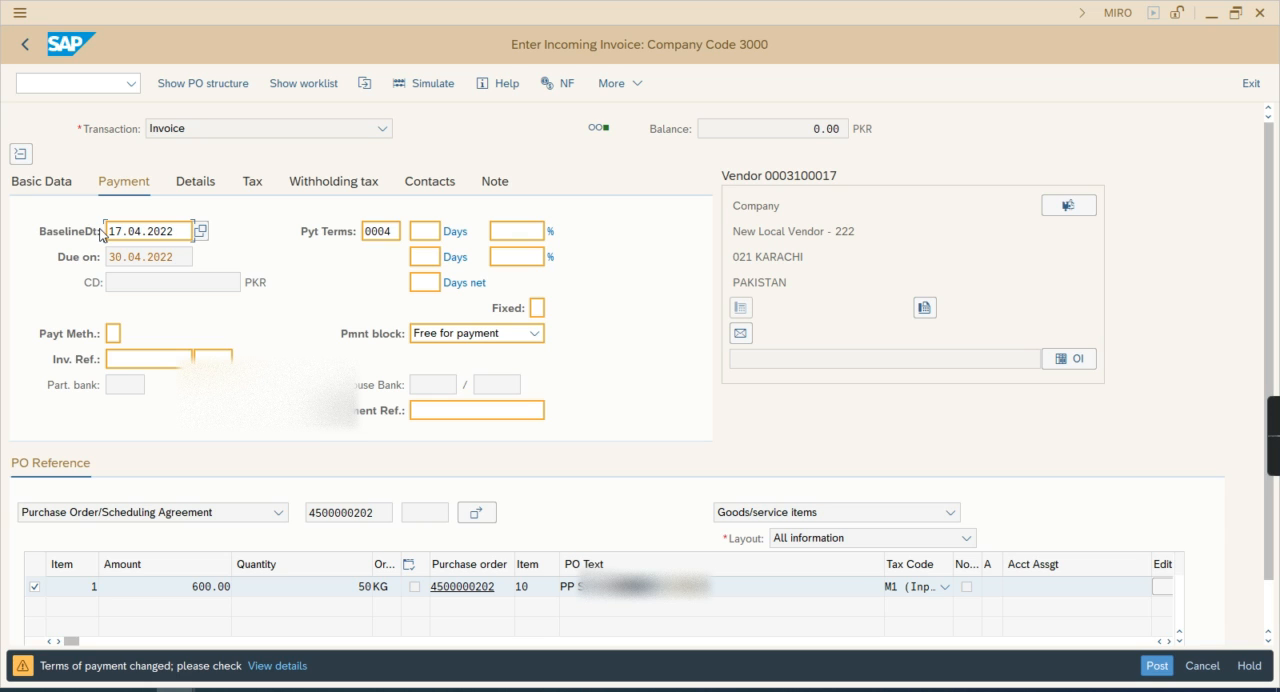
key(Return)
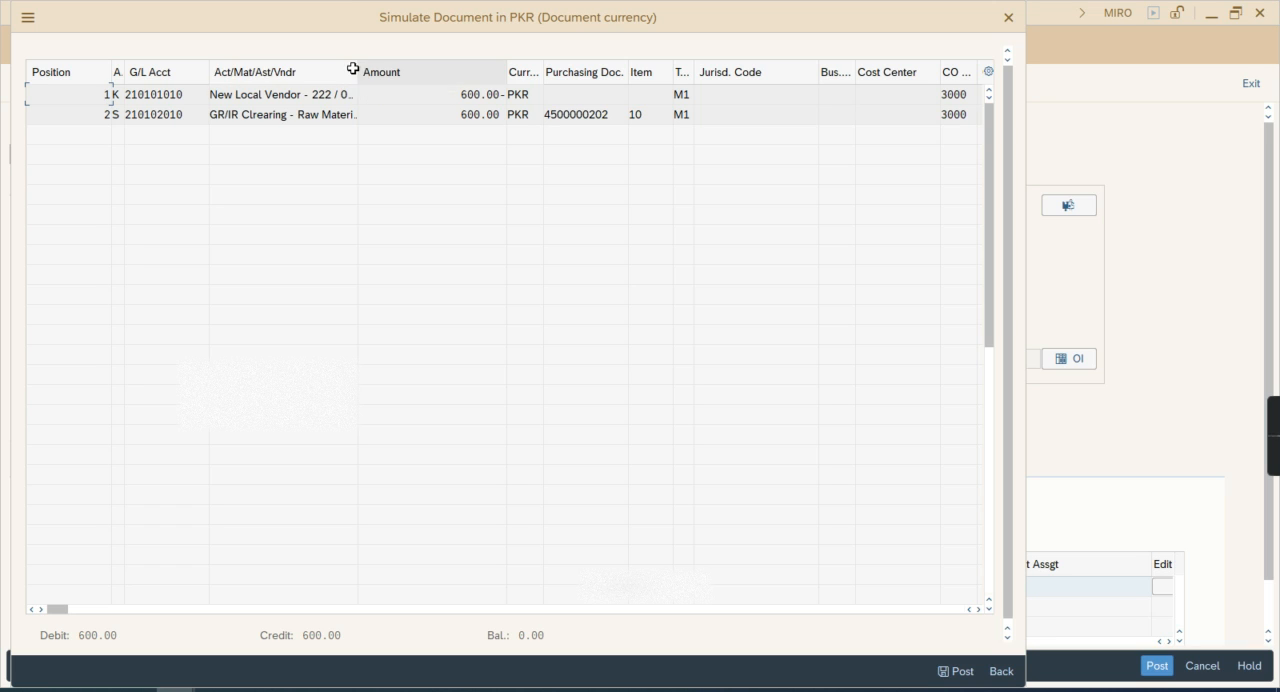
Review the vendor and GR/IR clearing lines in the simulated document and post the invoice
click(306, 94)
drag(280, 115, 372, 115)
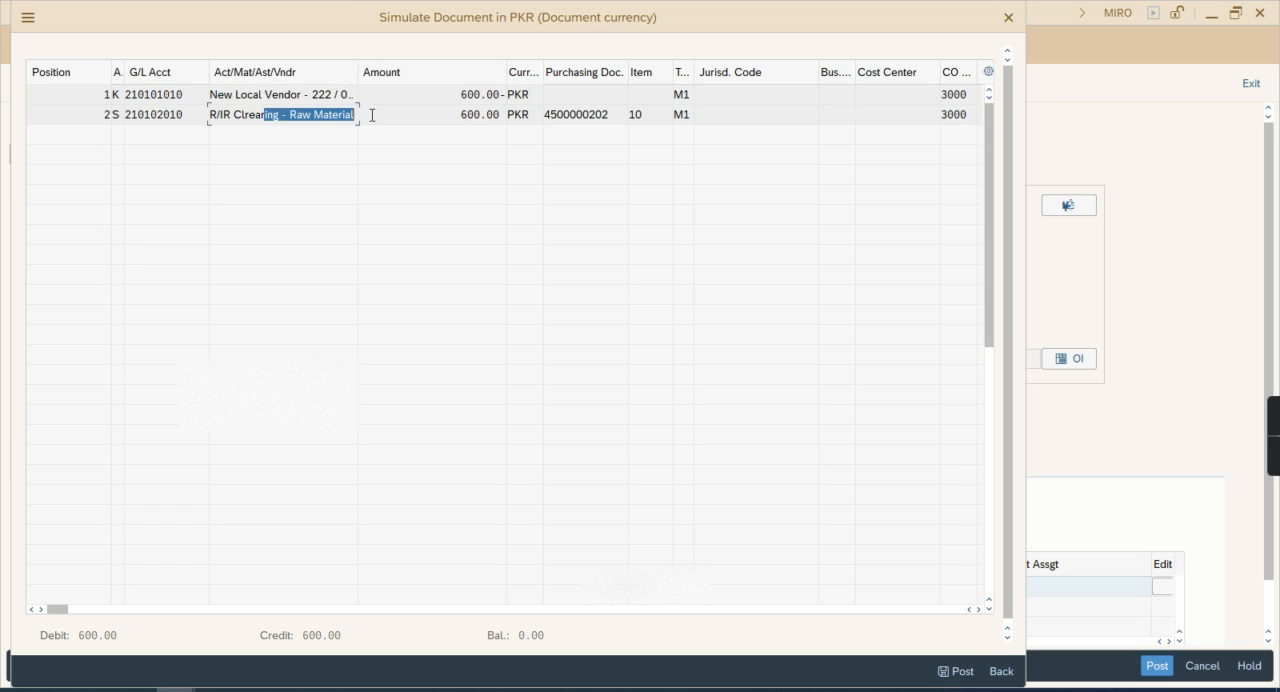
click(499, 144)
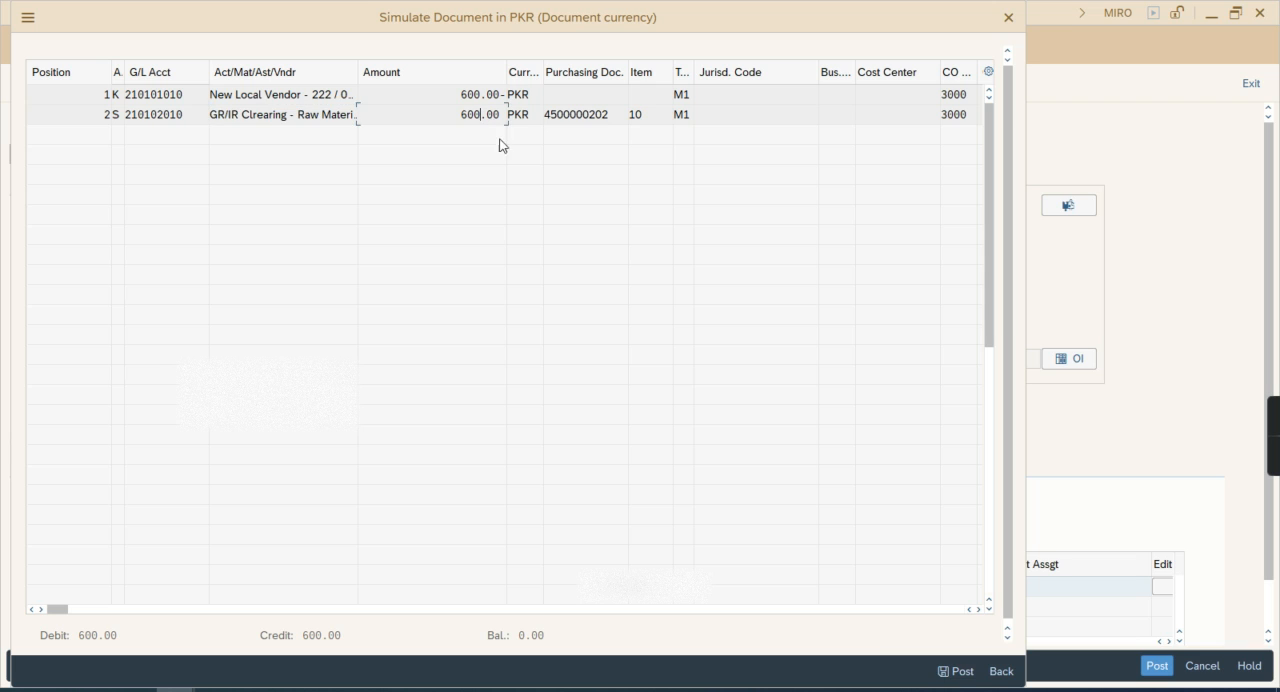
click(958, 671)
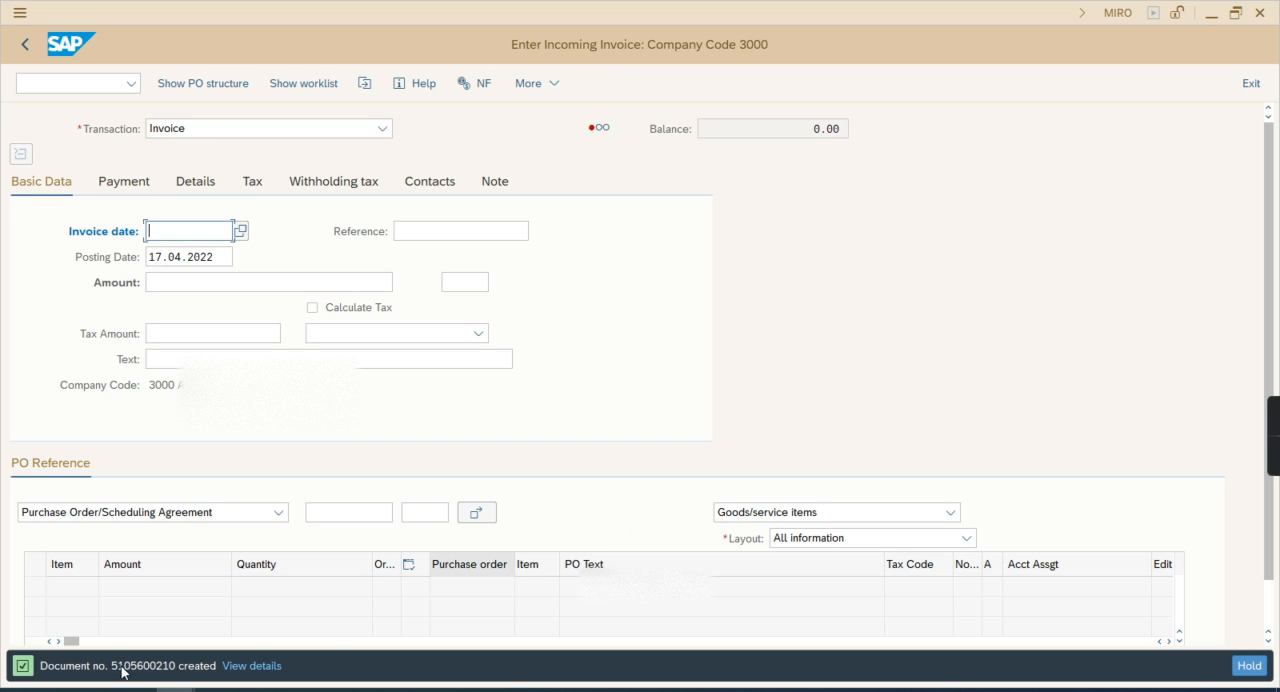
Run the ME2N purchasing documents report for the invoiced purchase order in purchasing organization 3000
click(22, 43)
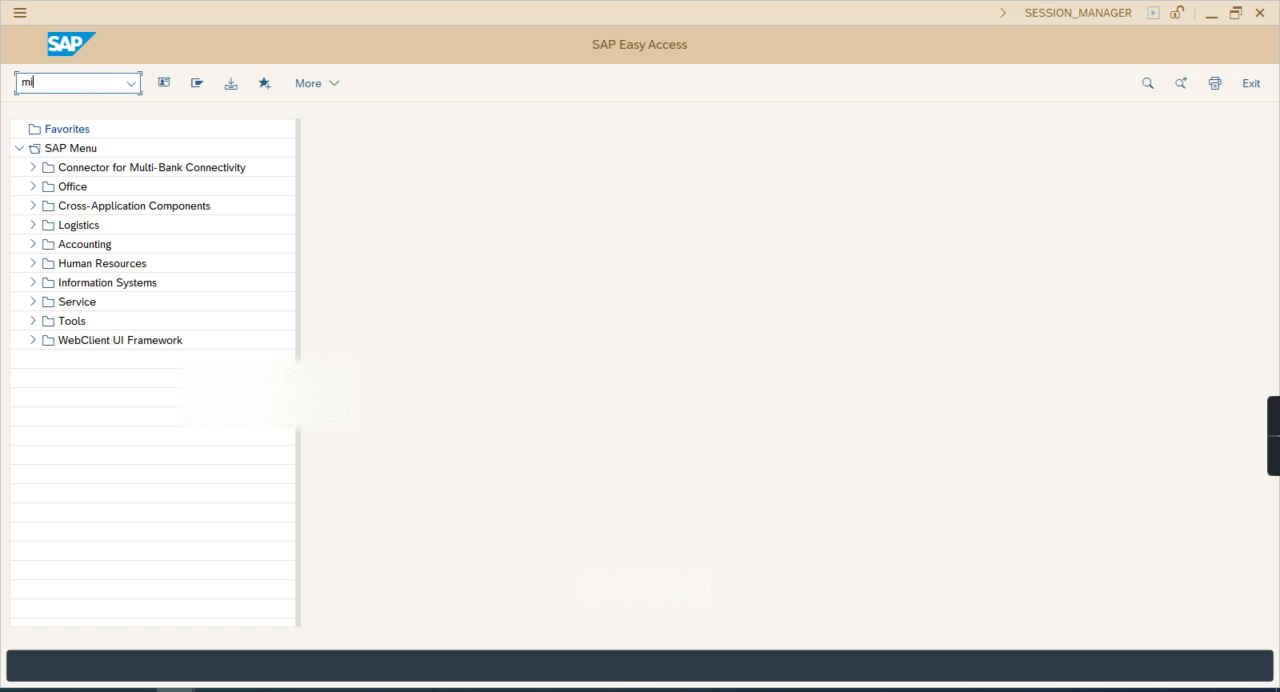
text(me2n)
key(Return)
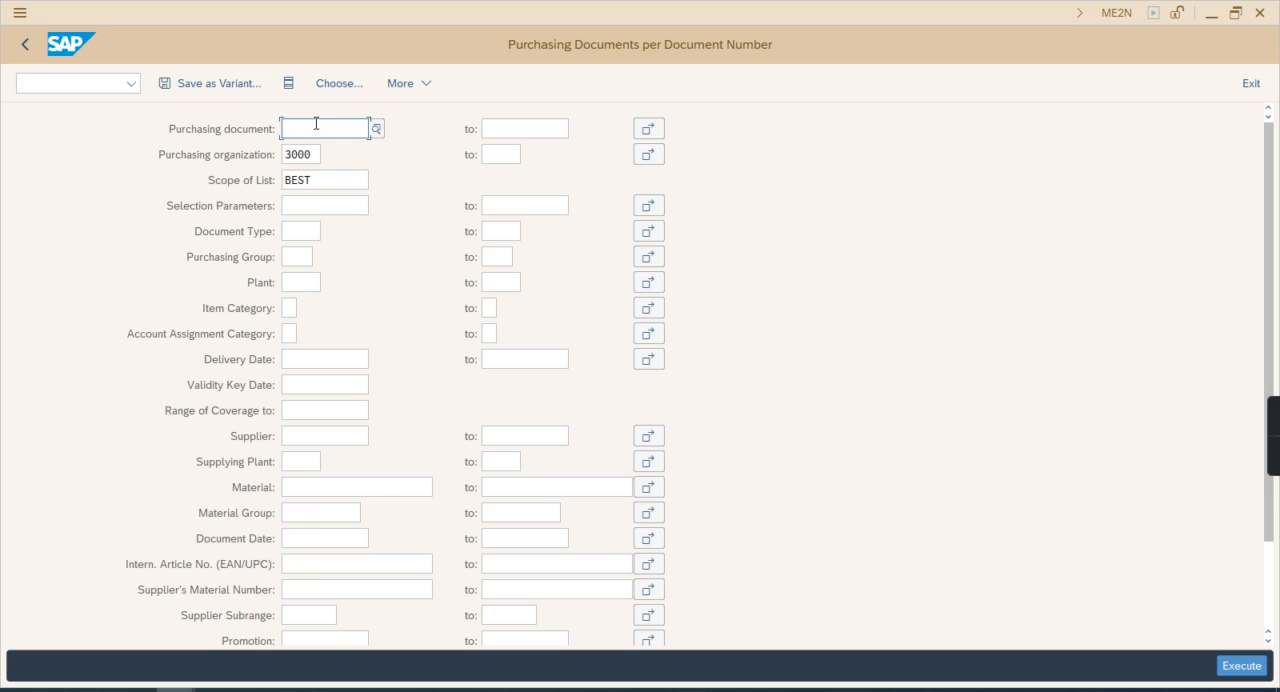
click(316, 123)
click(340, 154)
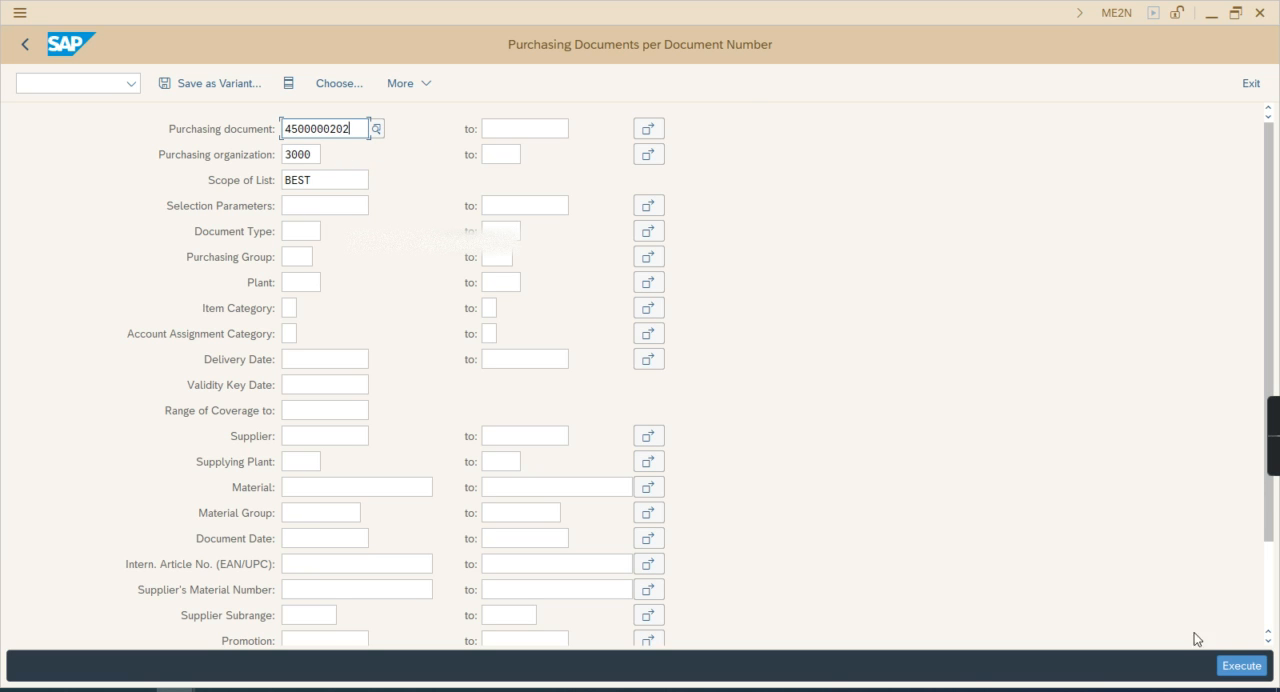
click(1236, 667)
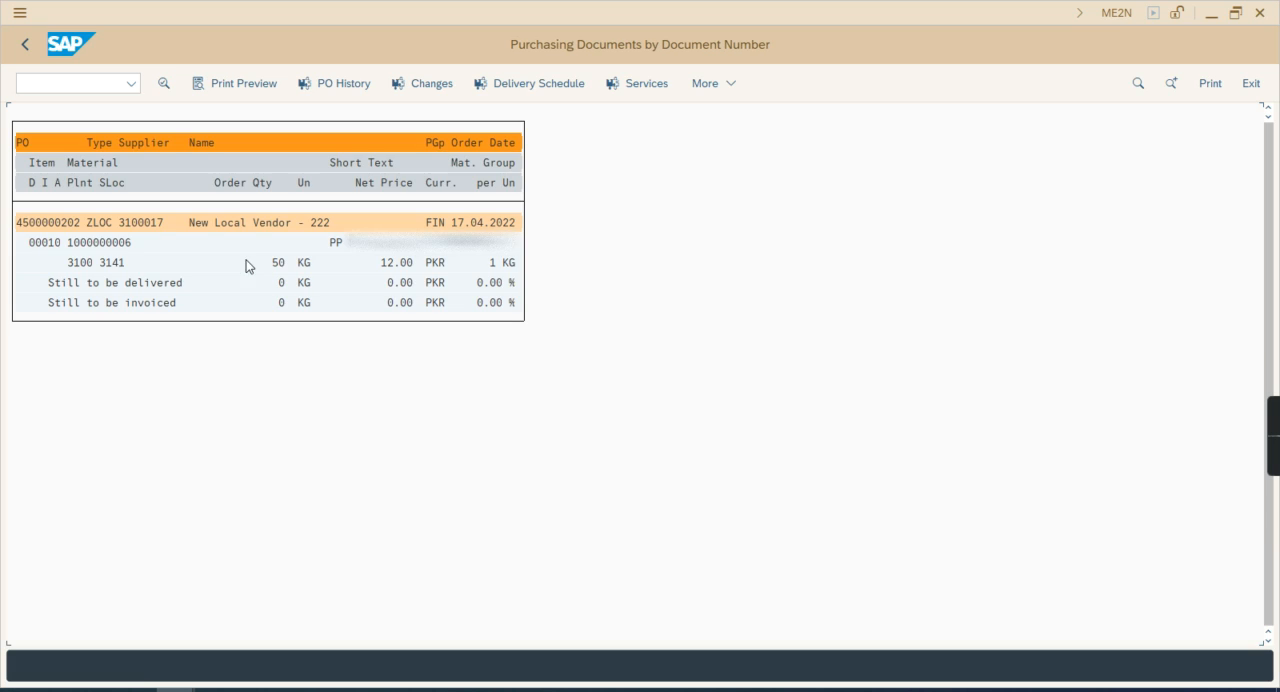
Examine the purchase order's still-to-be-delivered and still-to-be-invoiced quantities and values, and return to the report selection
click(155, 284)
click(141, 303)
click(391, 284)
click(394, 306)
click(158, 284)
click(371, 284)
click(377, 305)
key(F3)
Switch to the goods receipt session, leave it, and display the invoiced purchase order in ME23N
mouse_move(395, 638)
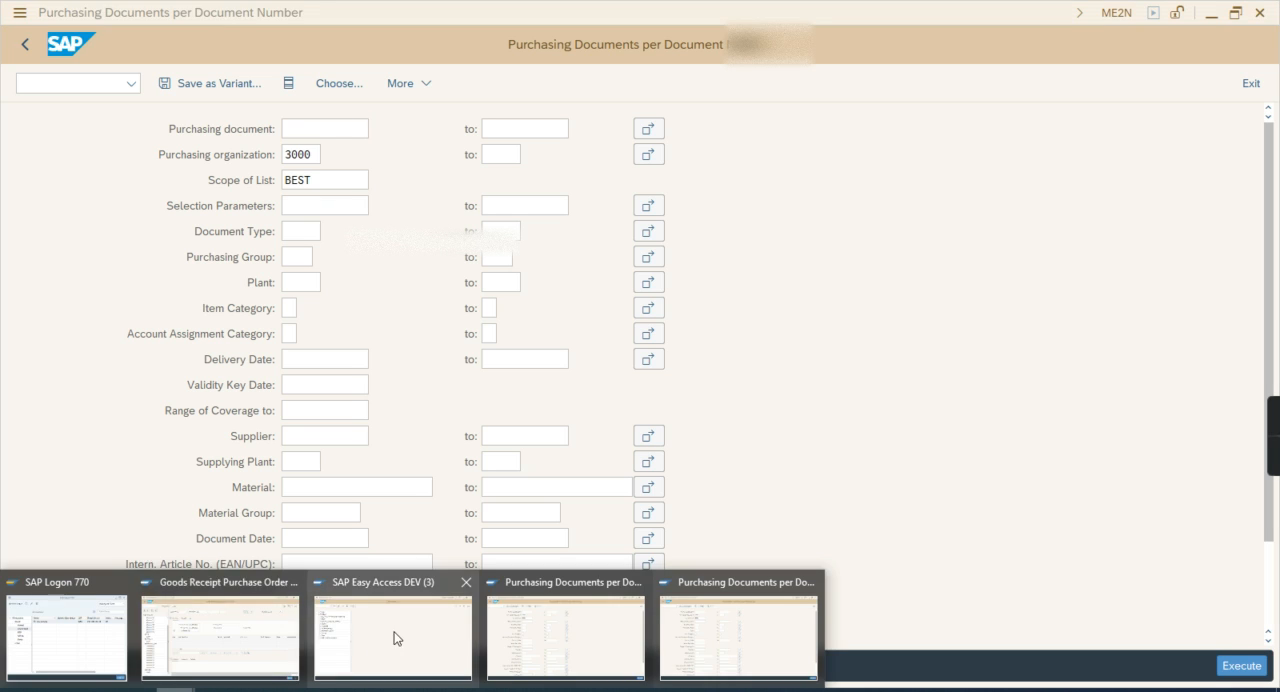
click(205, 651)
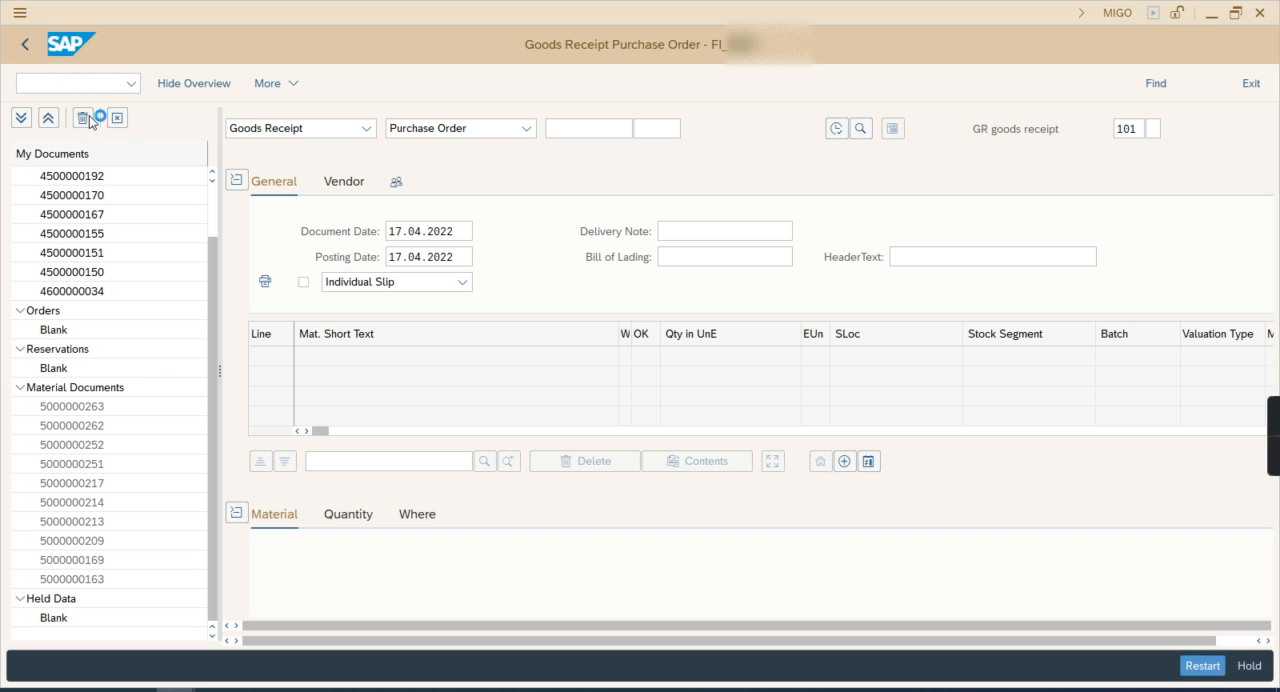
click(26, 46)
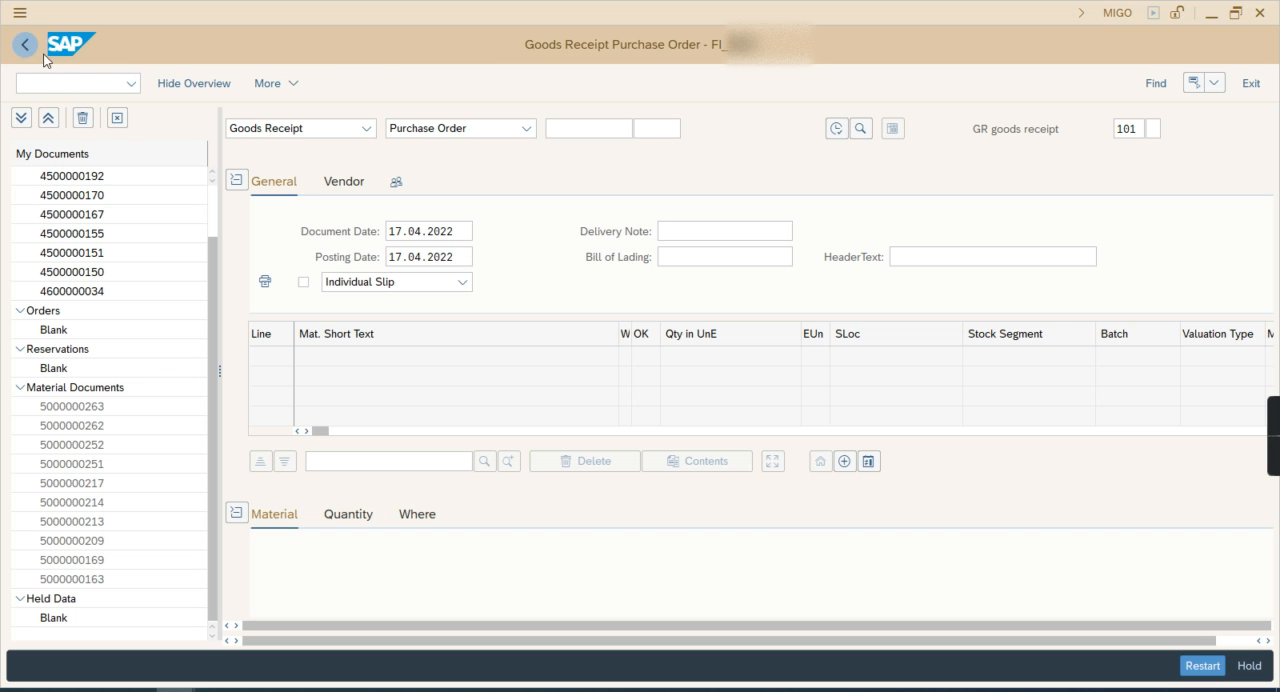
click(59, 86)
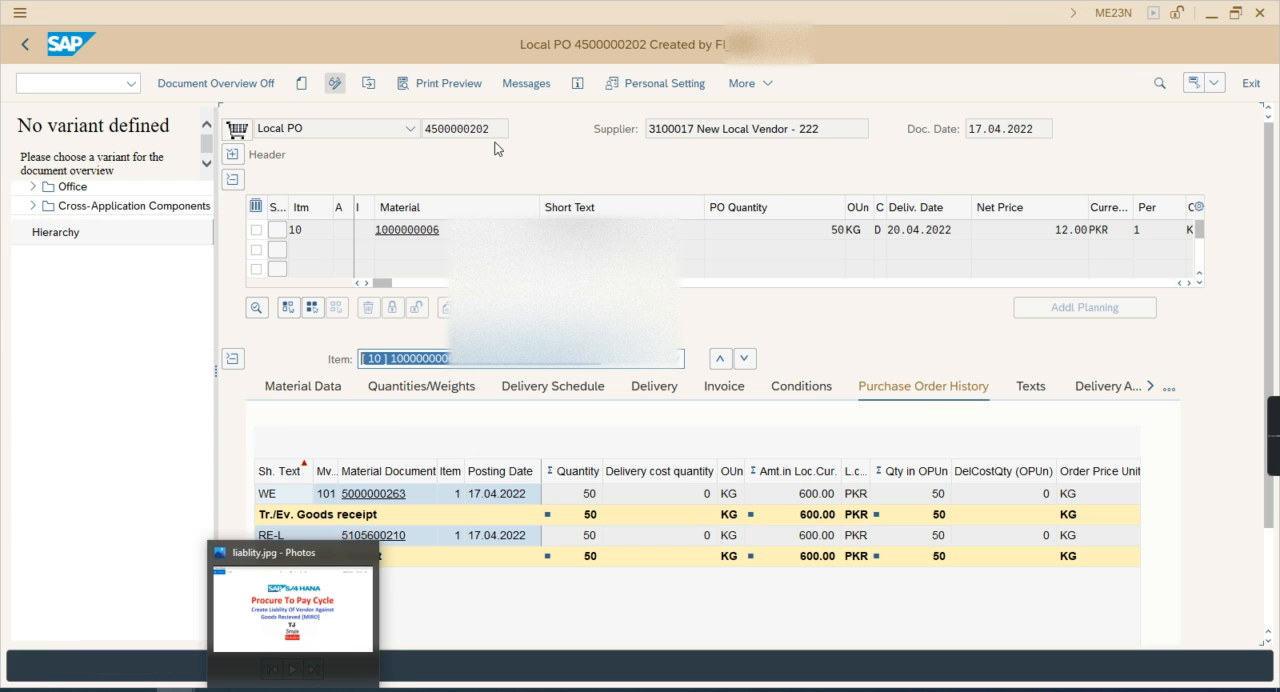
Examine the goods receipt and invoice receipt entries in the purchase order history
drag(490, 130, 461, 130)
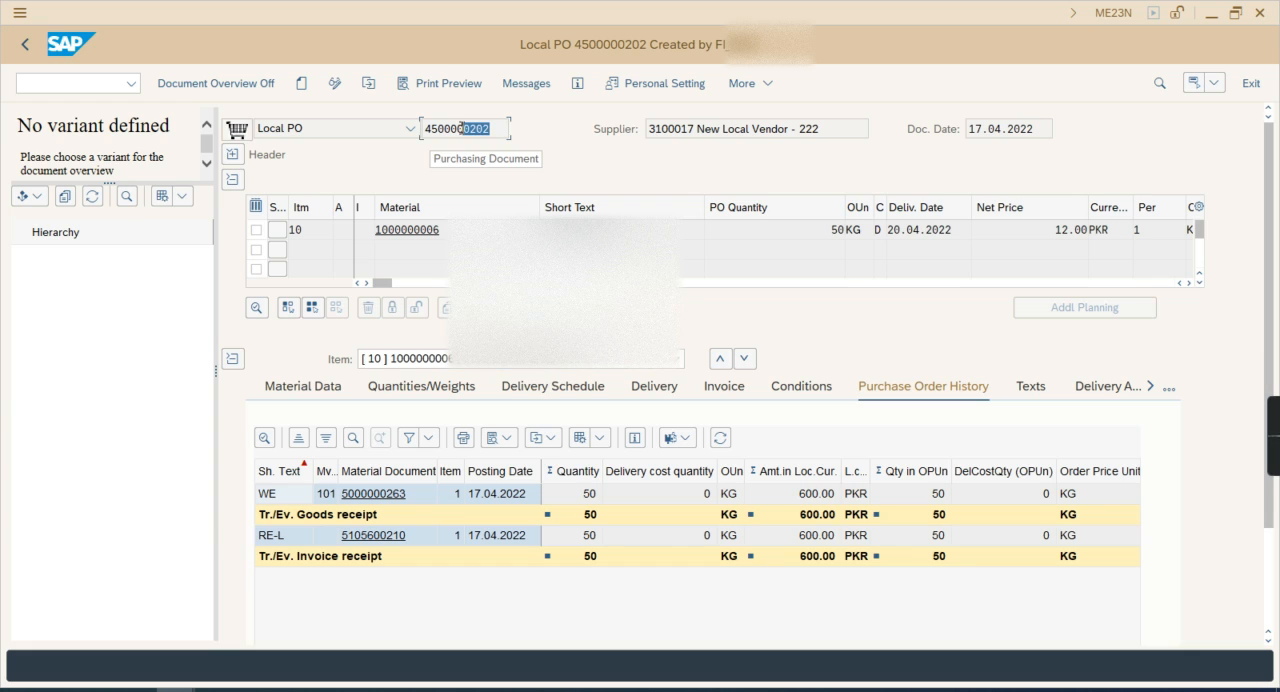
click(378, 514)
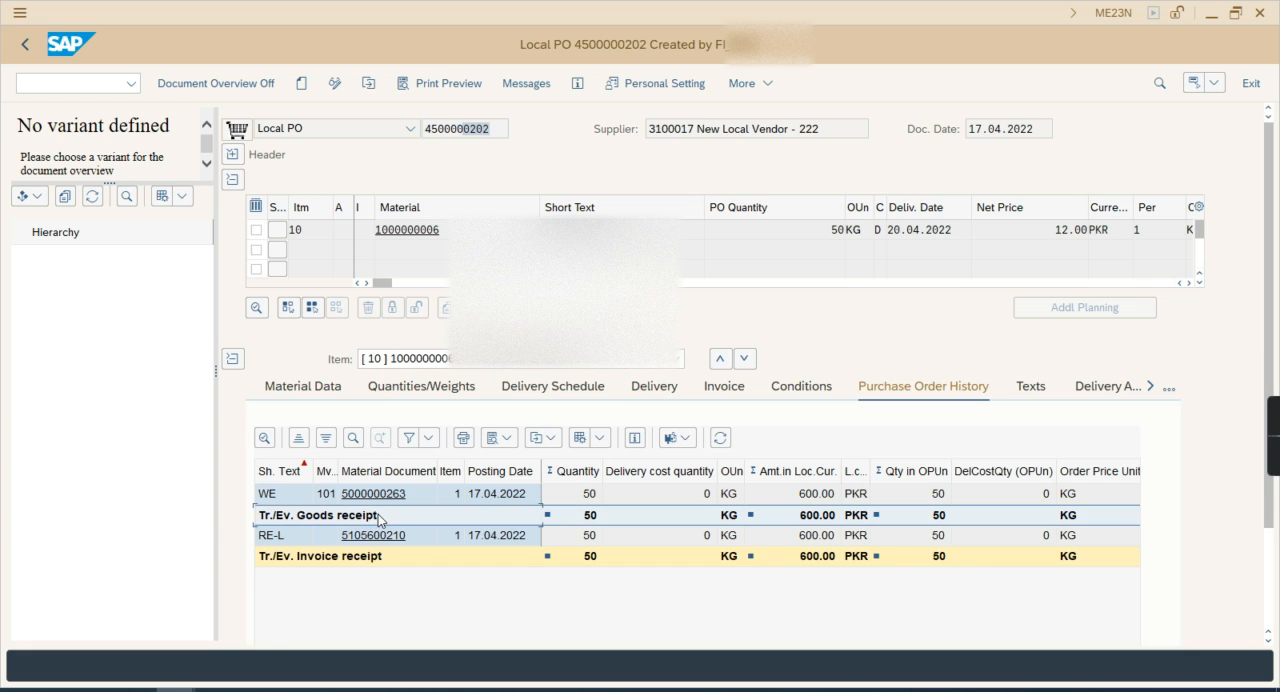
click(832, 494)
click(367, 564)
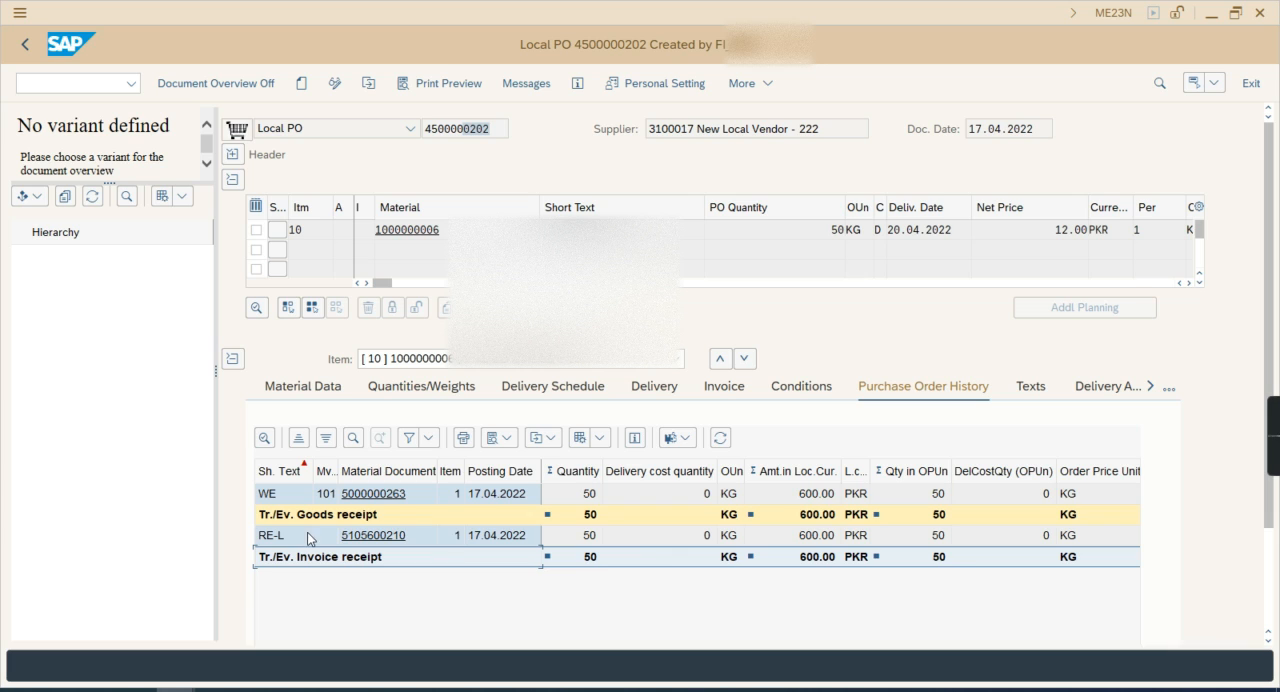
Open the invoice document from the purchase order history, display its follow-on accounting document, and widen the Description column
click(376, 540)
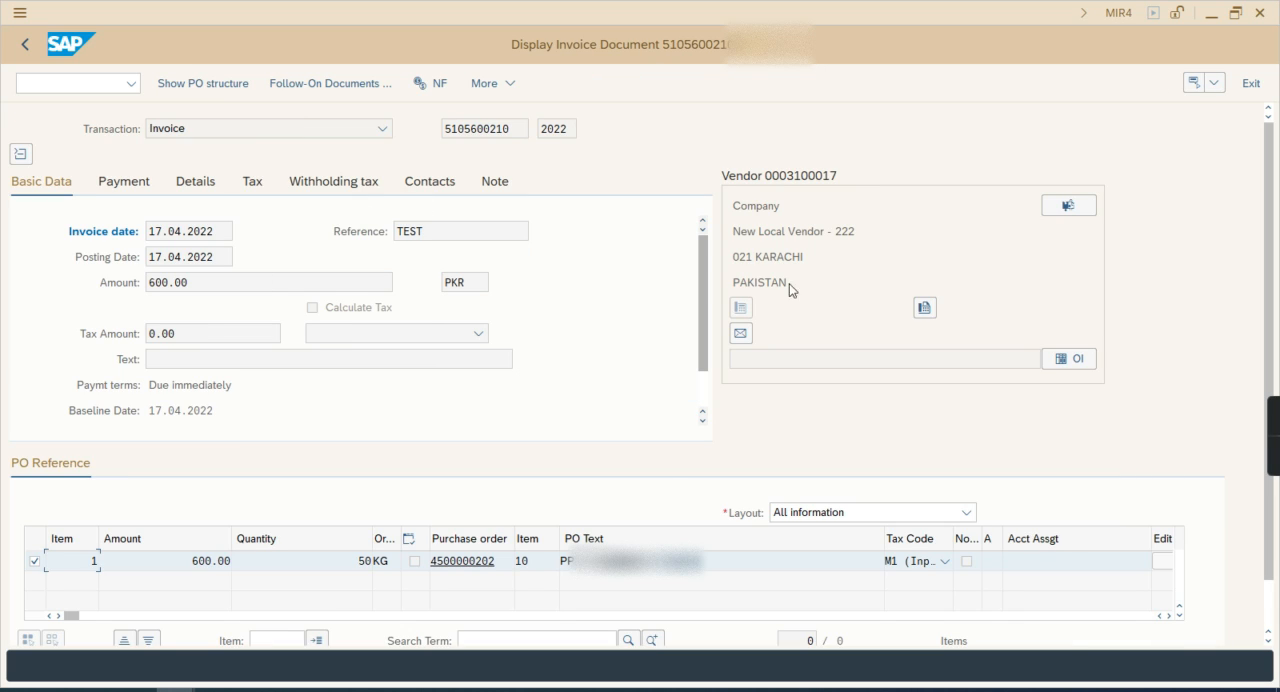
click(365, 88)
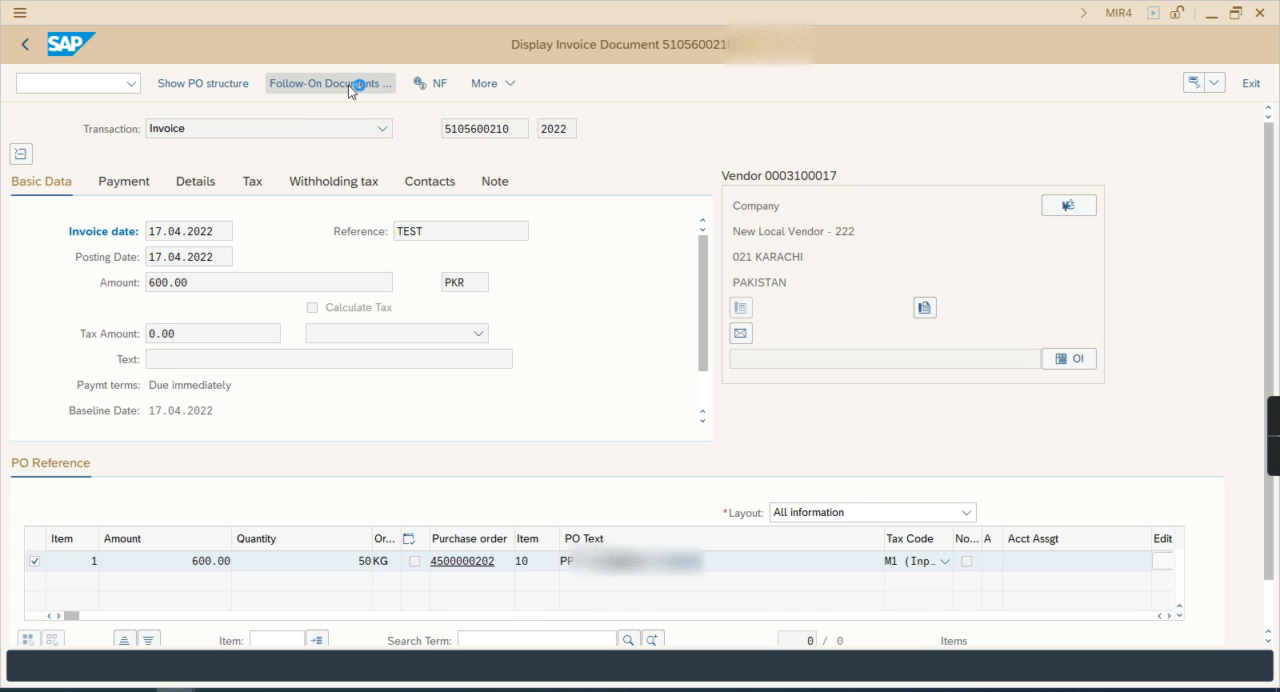
double_click(152, 242)
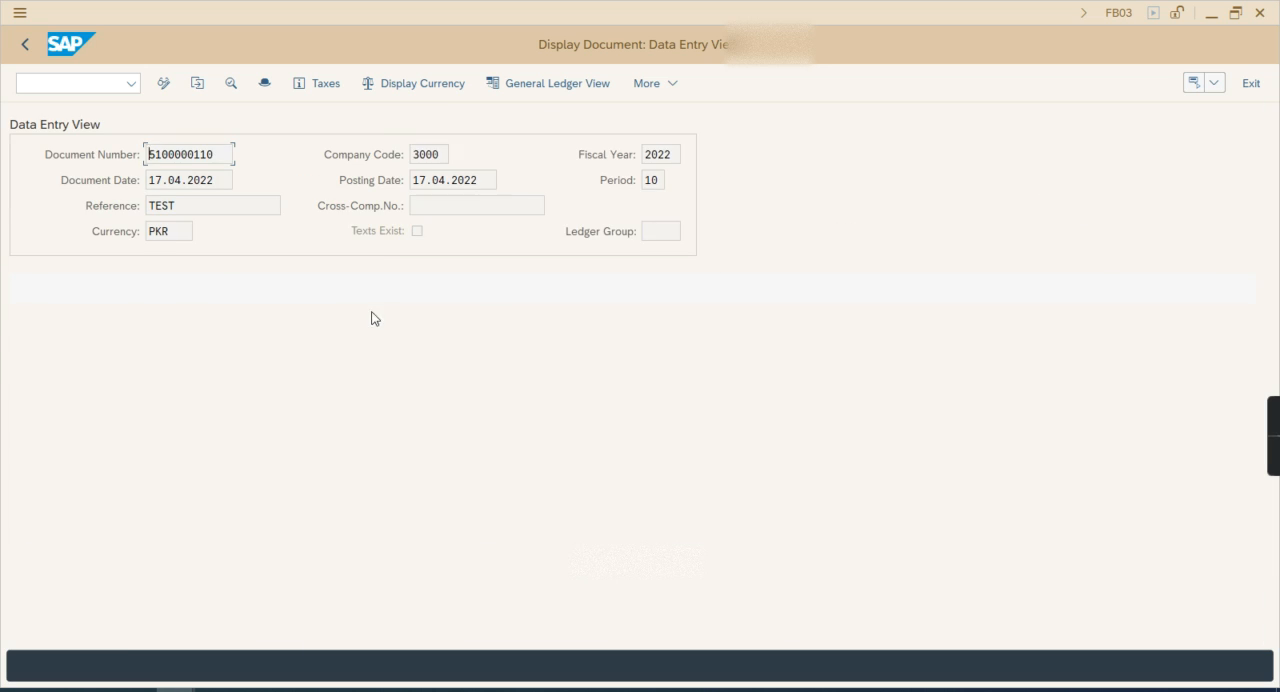
drag(349, 321, 358, 321)
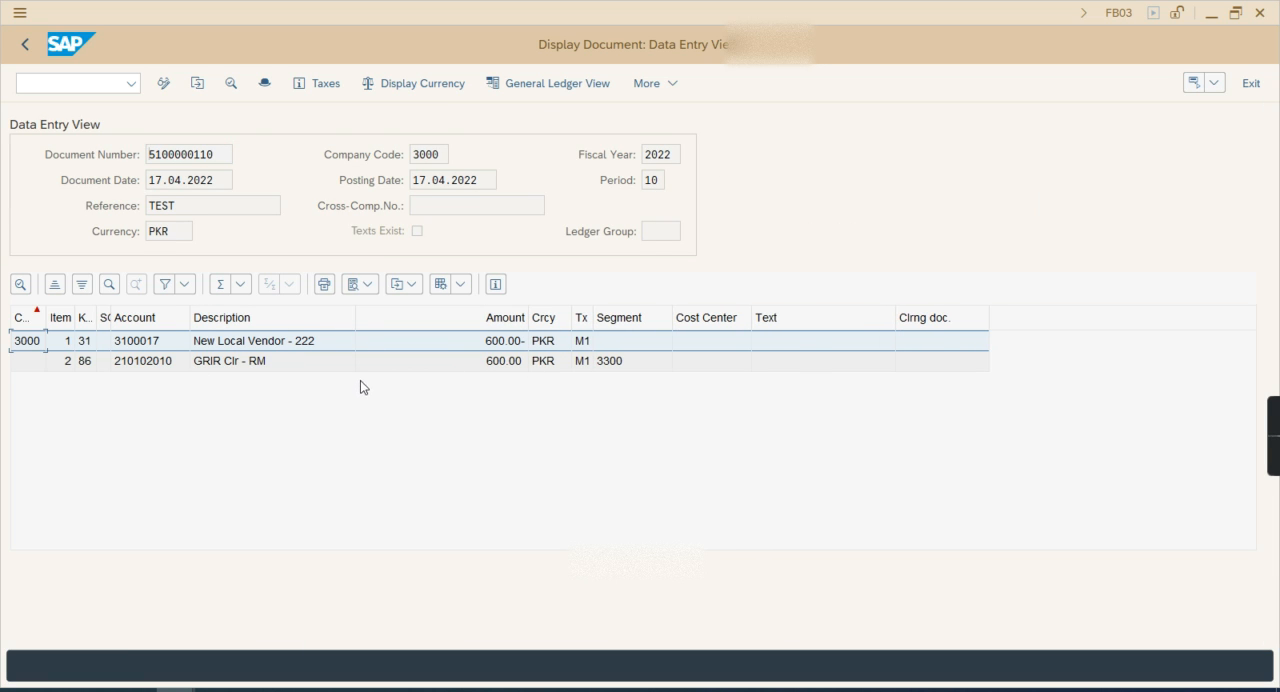
Switch to the CC workbook in Excel and check the first quantity and its rate on Sheet6
click(215, 690)
drag(214, 296, 312, 298)
click(353, 447)
click(217, 298)
click(263, 298)
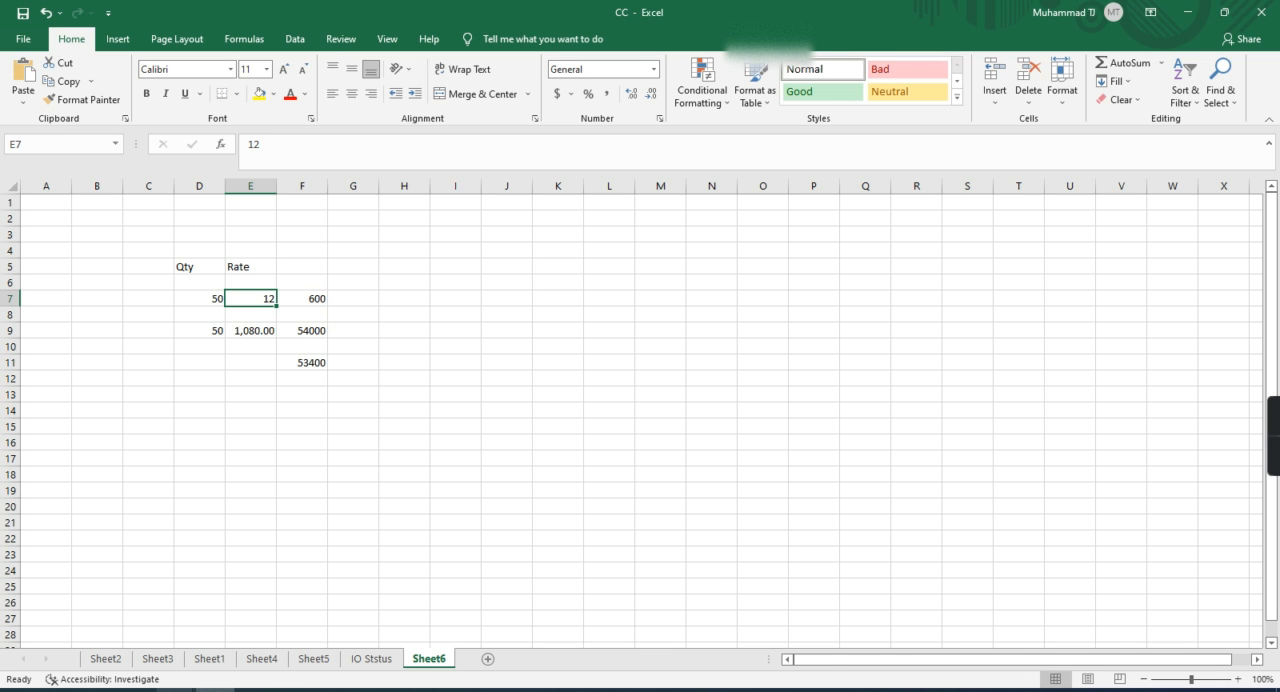
Switch back to the accounting document in SAP and check the vendor line's amount
mouse_move(388, 688)
click(241, 613)
click(510, 344)
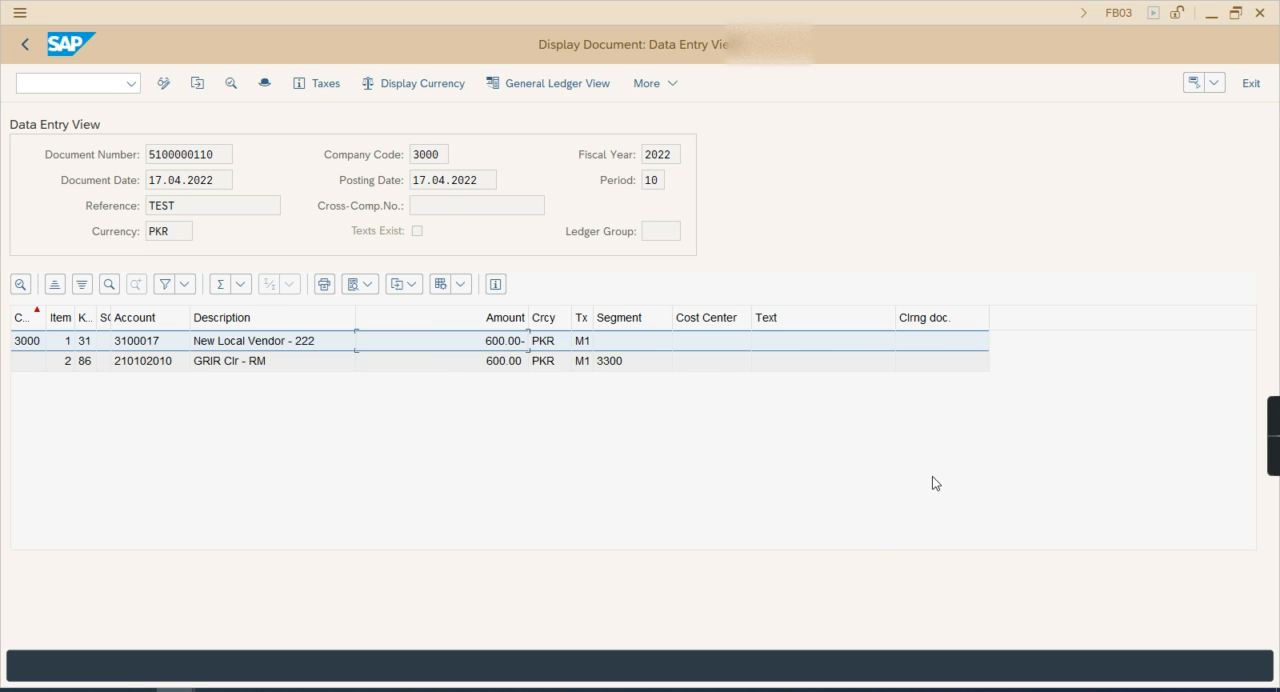